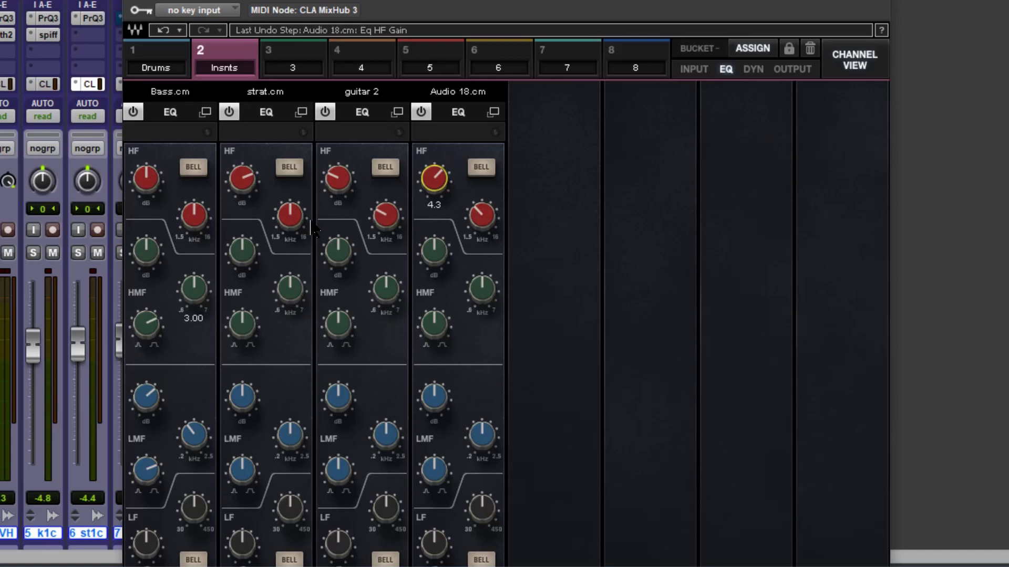
Step: Show the dynamics section of the channels, check the single-channel view and return to the Drums bucket
click(753, 70)
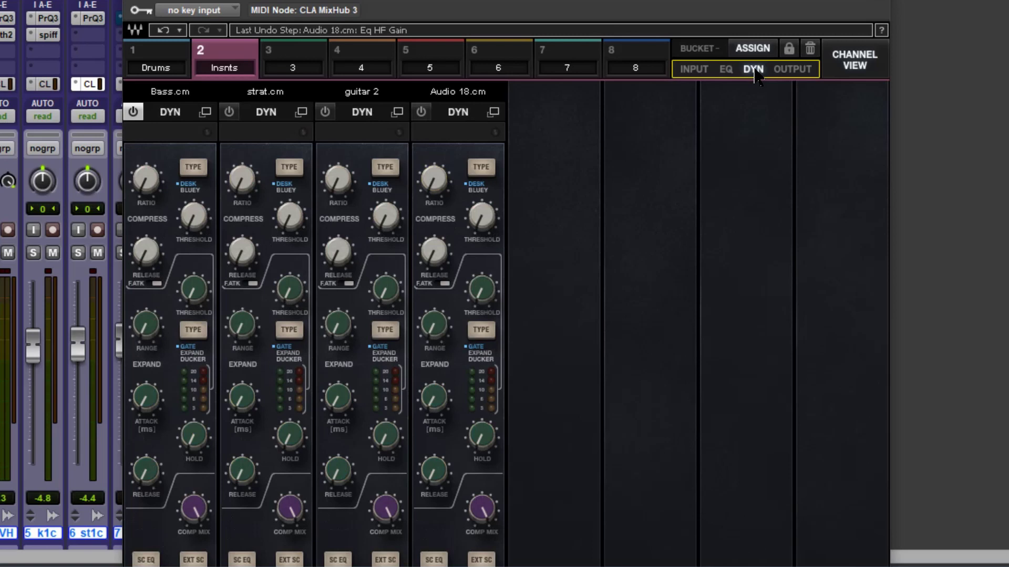
click(851, 68)
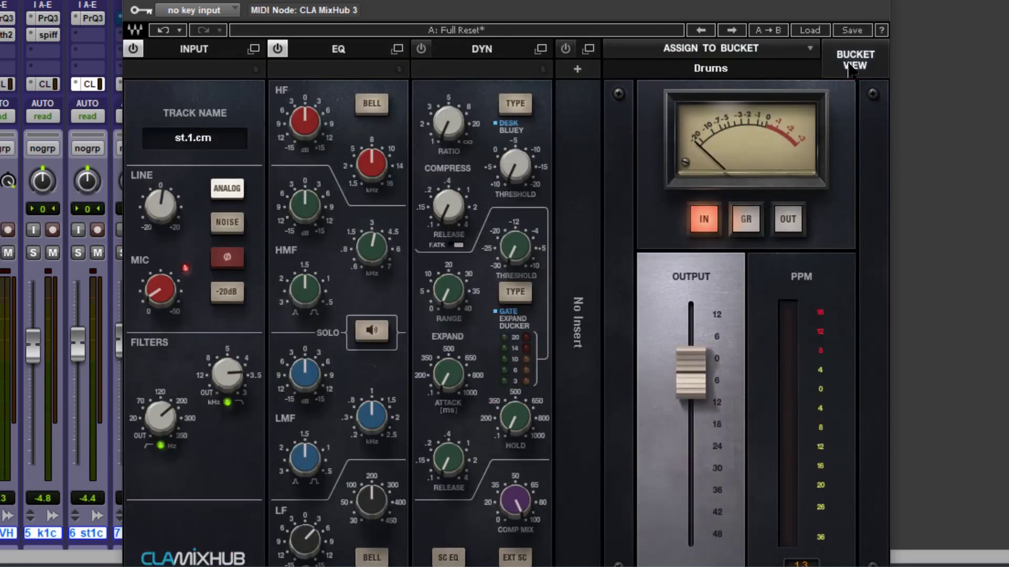
click(851, 68)
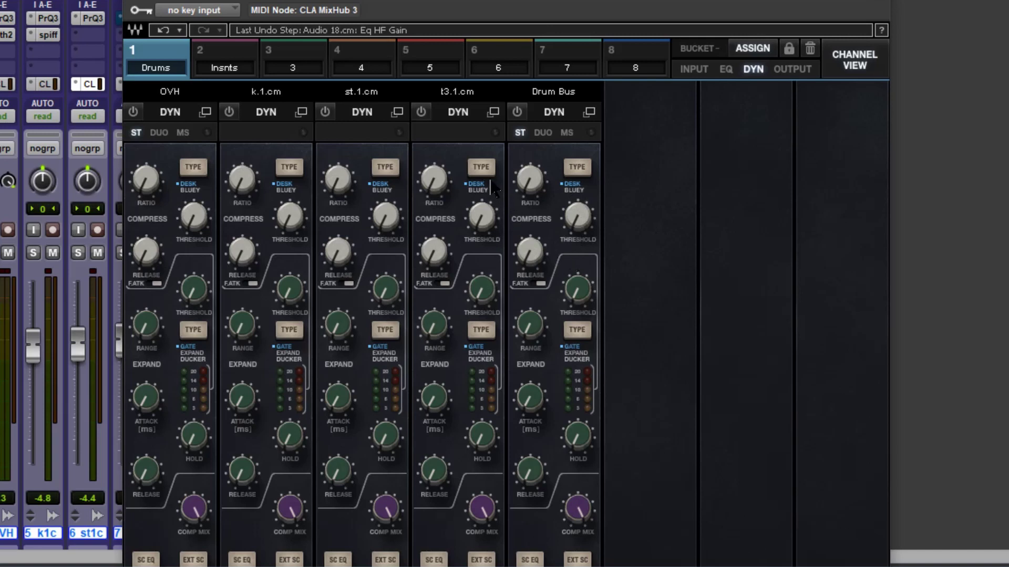
Step: Switch the t3.1.cm compressor type to Bluey and back to Desk
click(481, 167)
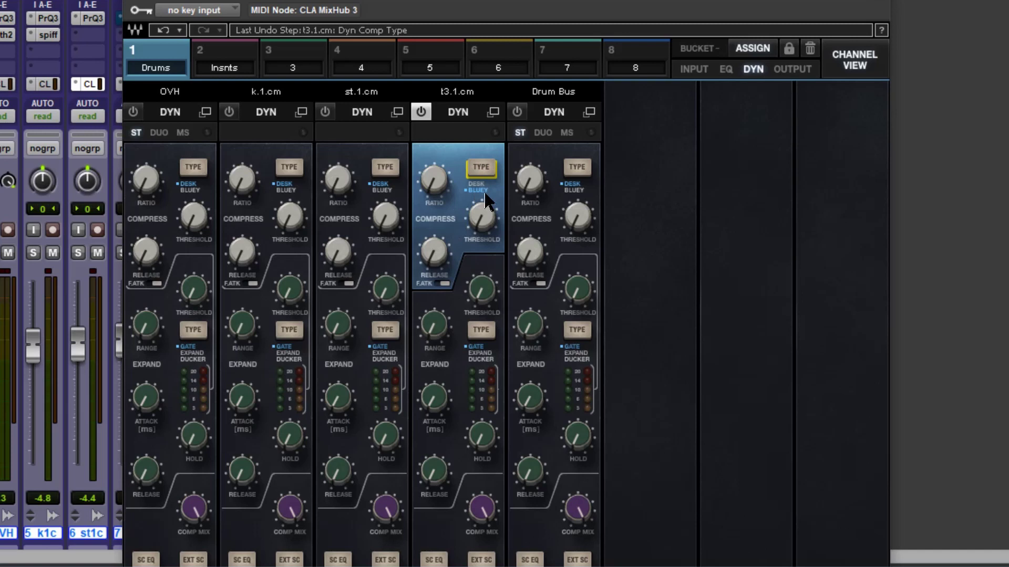
click(484, 191)
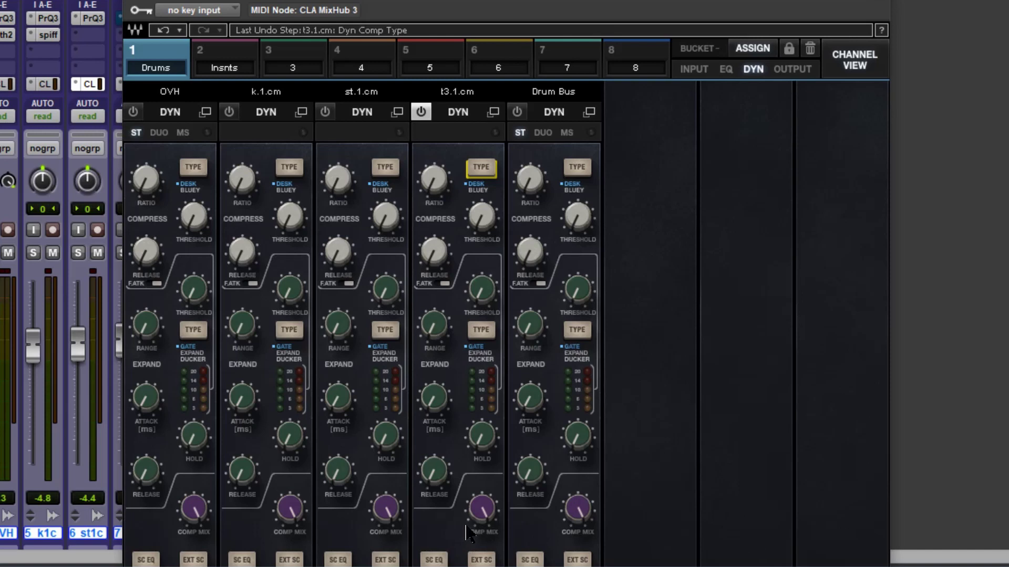
Step: Start playback and gate the t3.1.cm channel with a threshold of about -12.5 and a range of about 8.8
key(space)
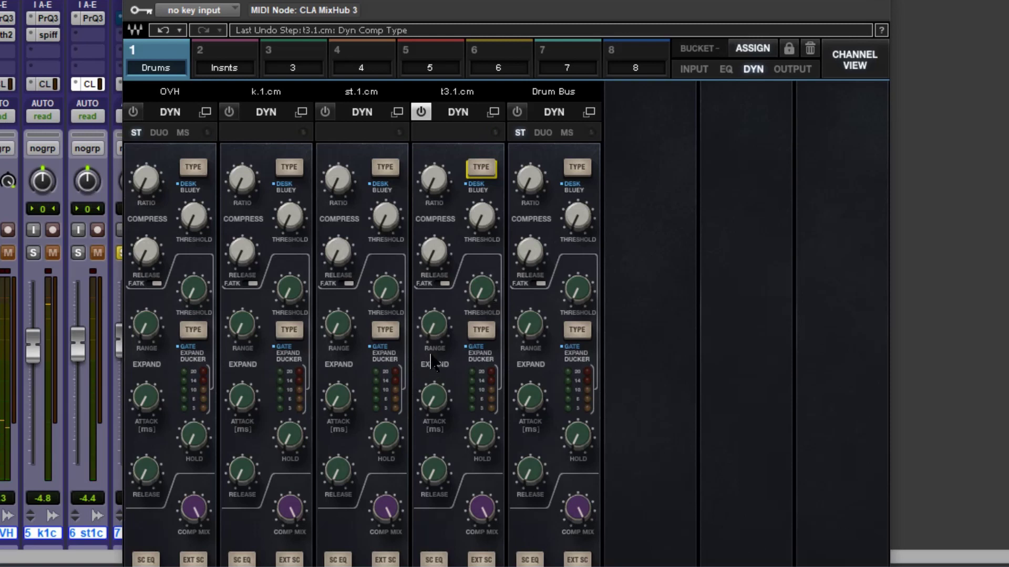
drag(478, 294, 466, 158)
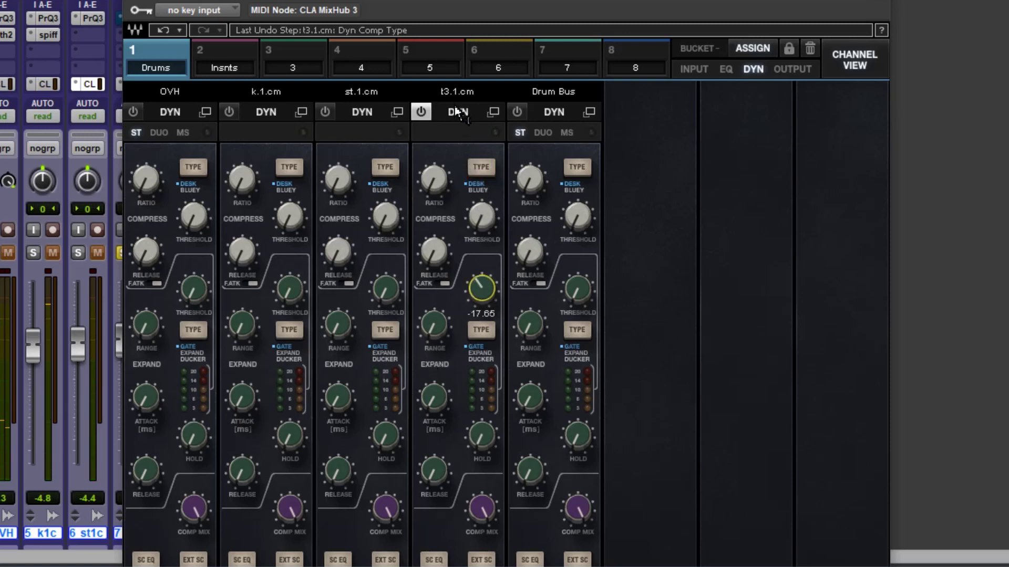
drag(434, 327, 448, 215)
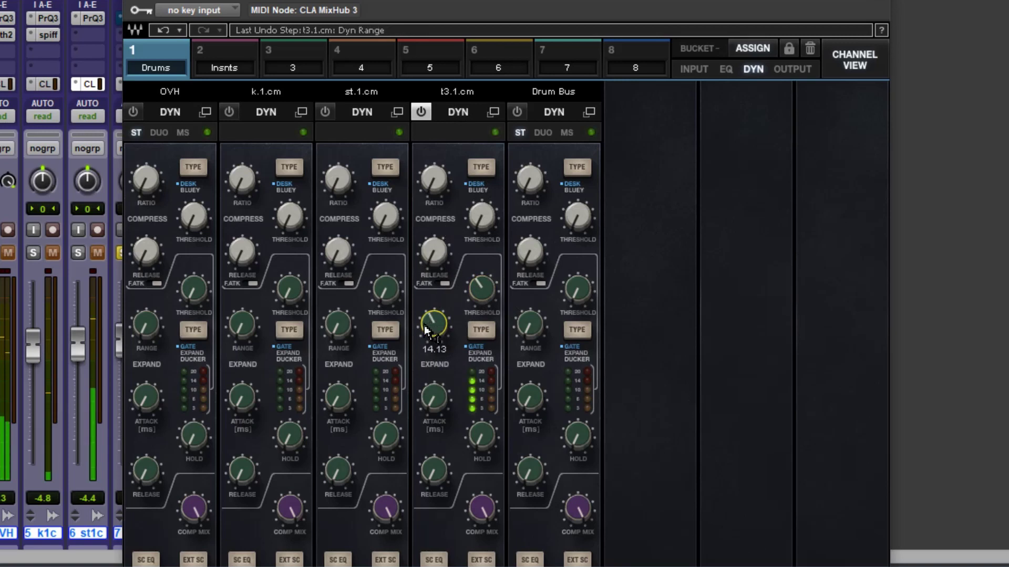
drag(425, 331, 420, 357)
drag(479, 288, 487, 227)
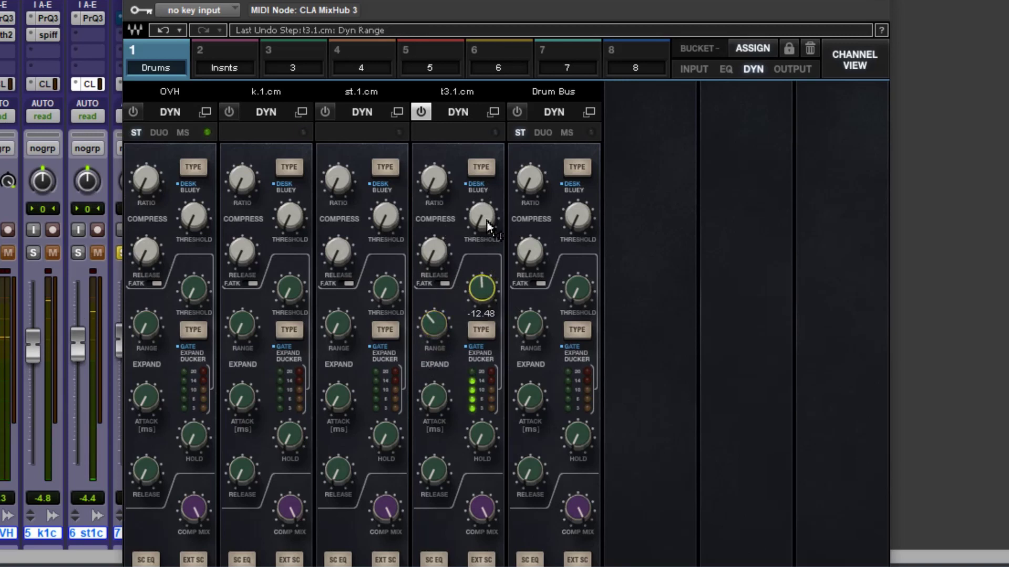
drag(430, 323, 432, 330)
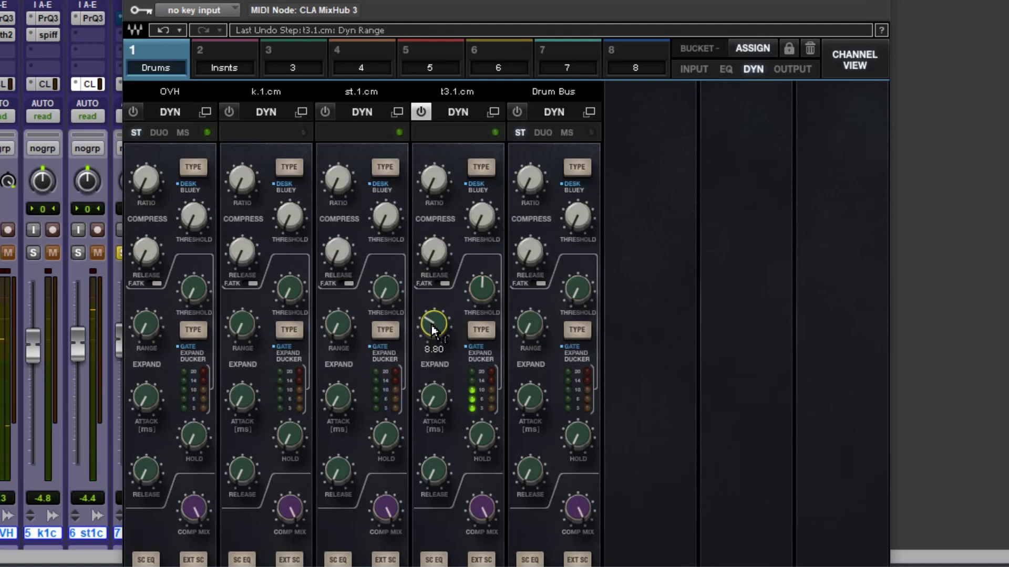
Step: Raise the t3.1.cm gate threshold further and audition range settings between about 1.7 and 10.7, keeping the higher one
drag(481, 287, 497, 140)
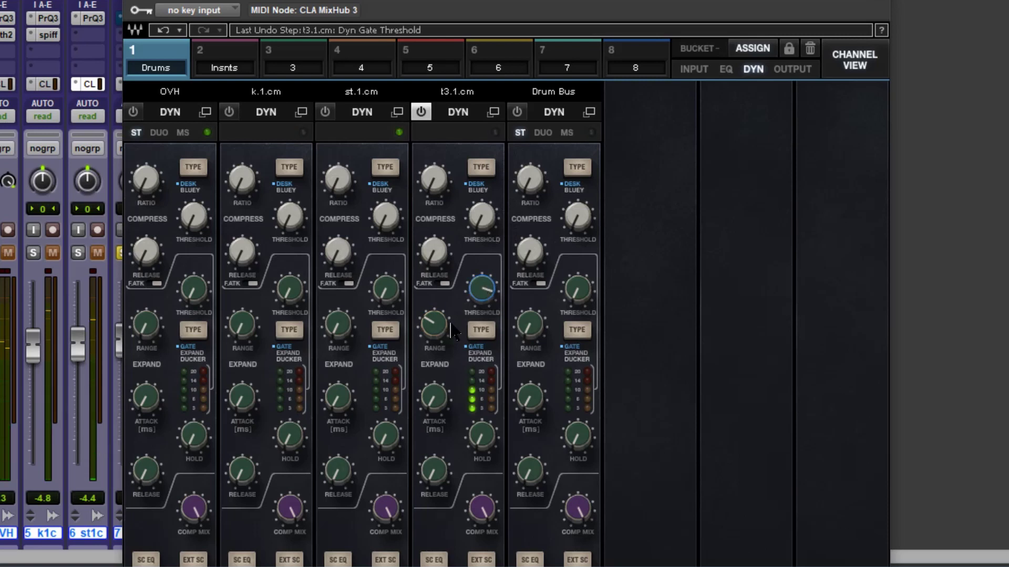
mouse_move(434, 330)
mouse_move(434, 329)
mouse_down()
mouse_move(444, 286)
mouse_move(431, 324)
mouse_up()
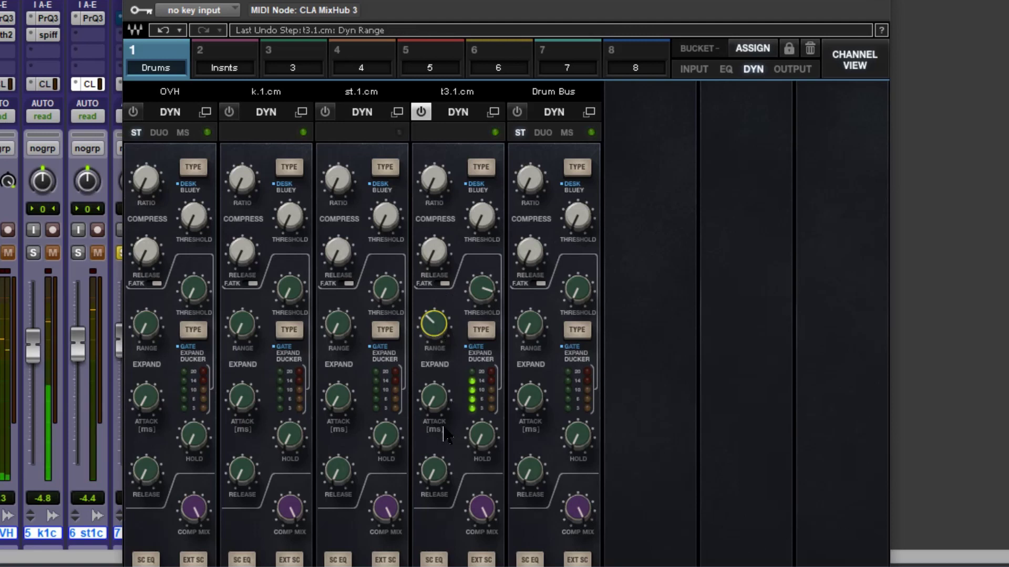
mouse_move(431, 327)
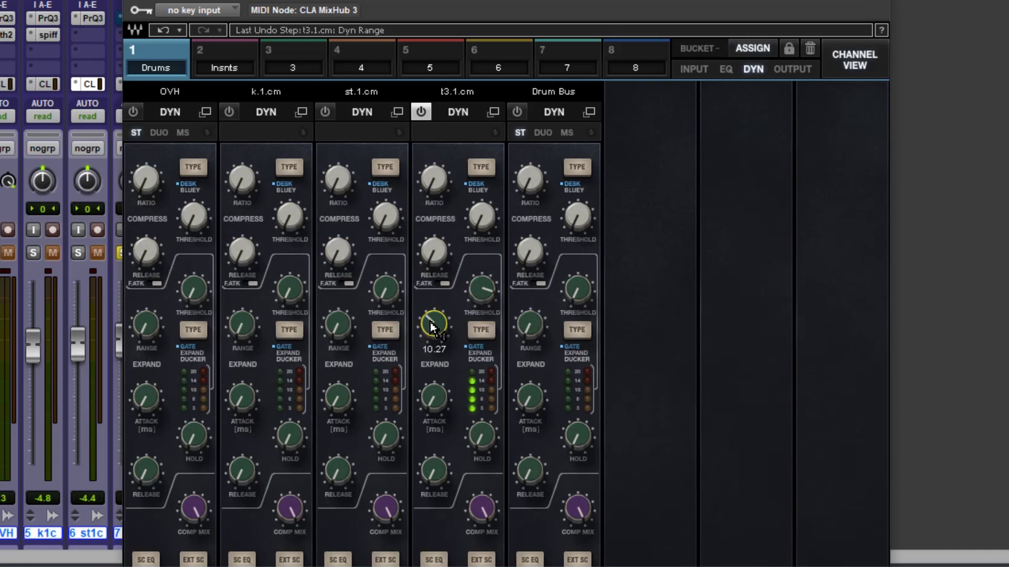
scroll(430, 326, down, 5)
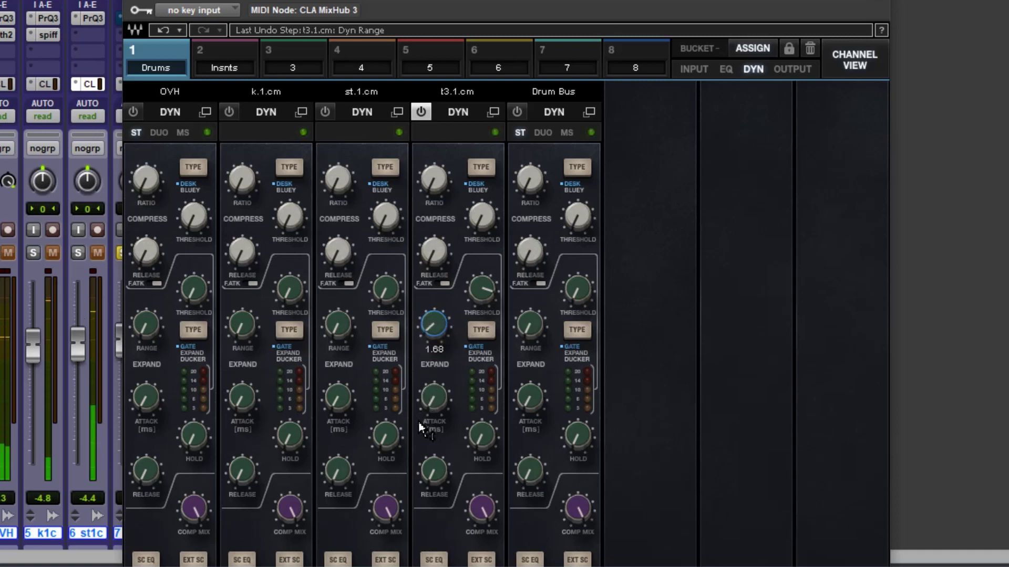
scroll(434, 328, up, 4)
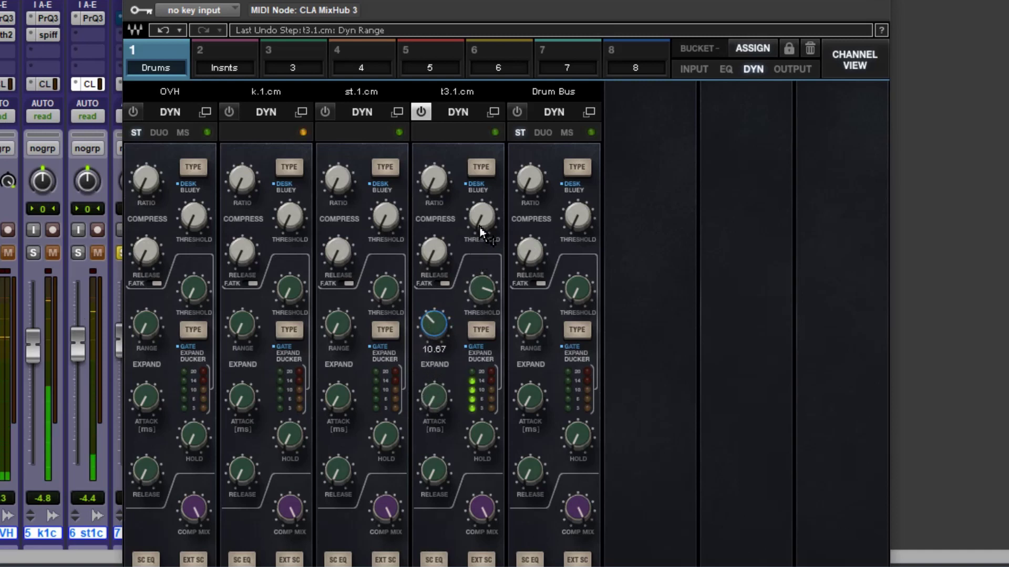
key(space)
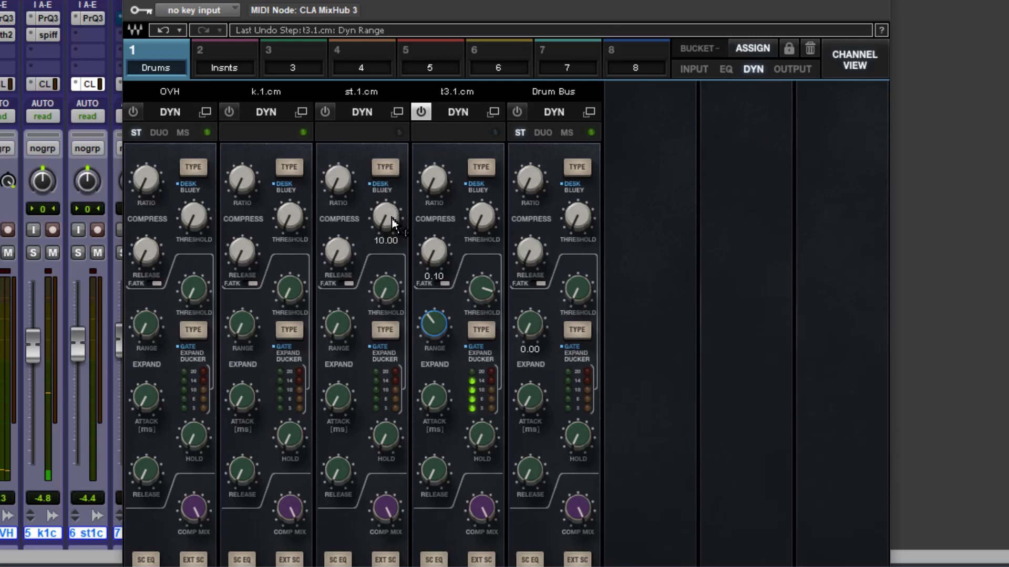
Step: Compress the st.1.cm channel by raising the ratio and lowering the threshold to about -15.3
scroll(389, 217, down, 10)
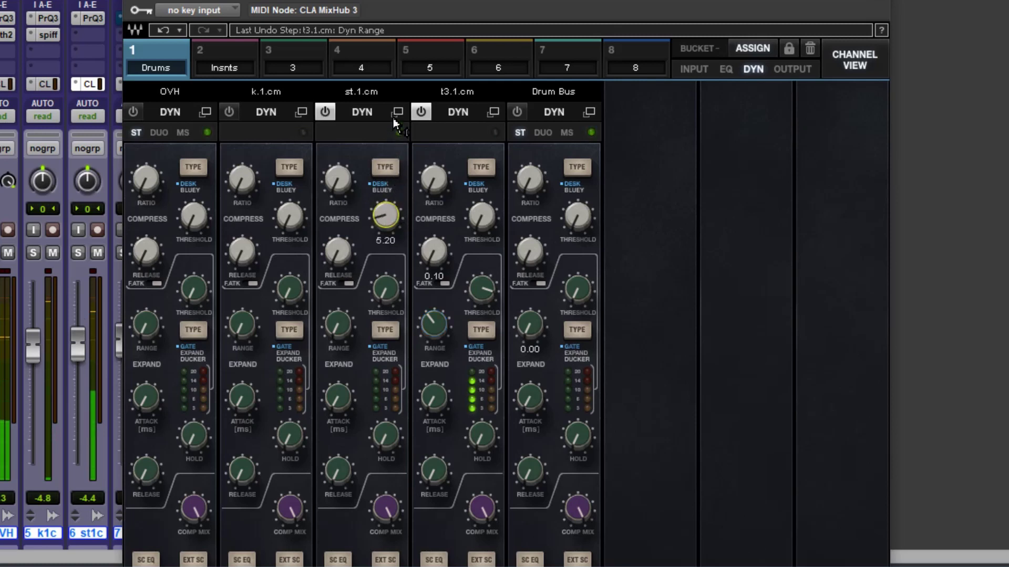
scroll(340, 177, down, 3)
scroll(383, 214, down, 12)
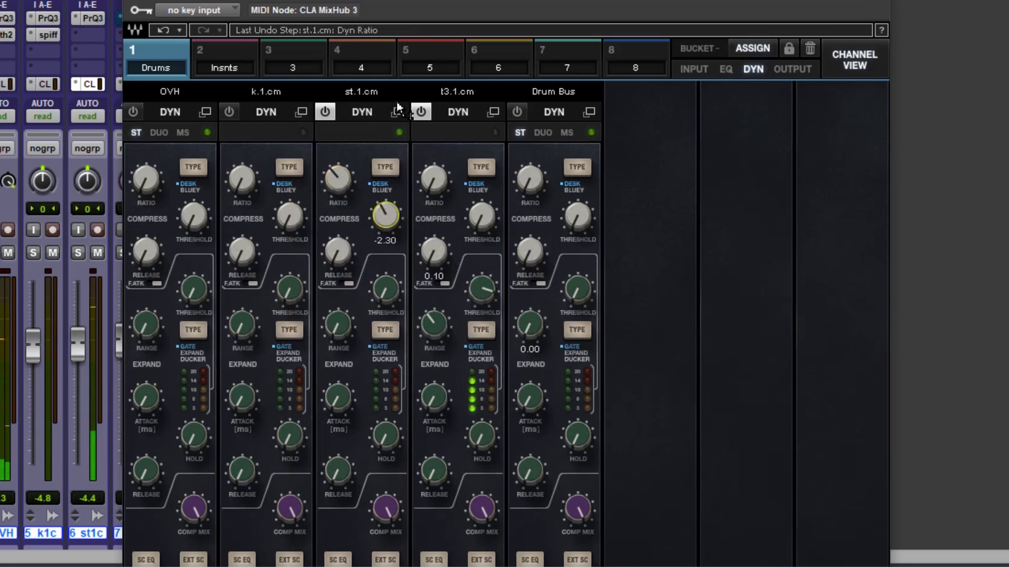
scroll(383, 214, down, 4)
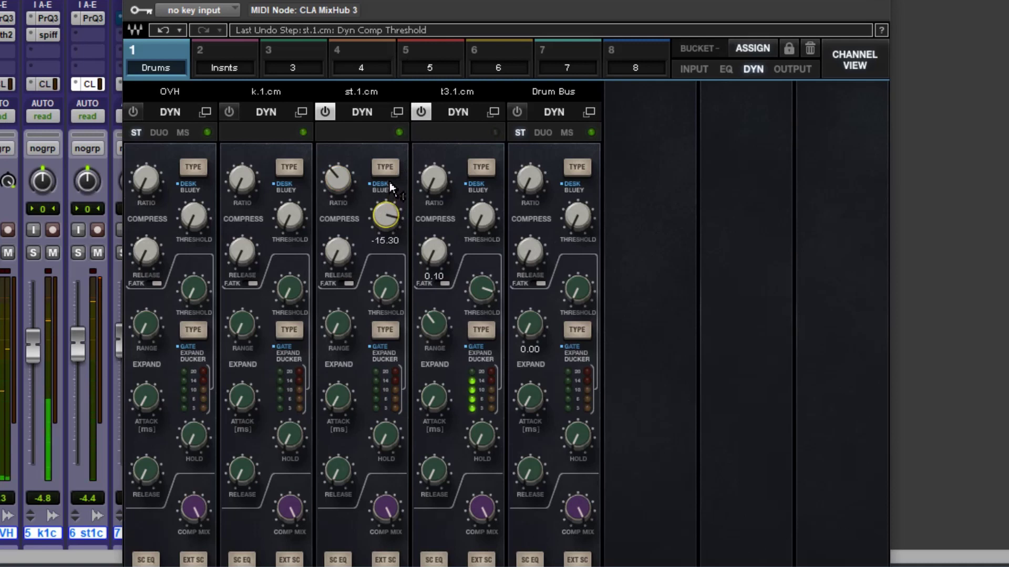
Step: Fine-tune the st.1.cm compressor threshold to about -16 and switch its compressor type to Bluey
scroll(386, 219, down, 3)
scroll(385, 220, up, 2)
scroll(386, 220, down, 2)
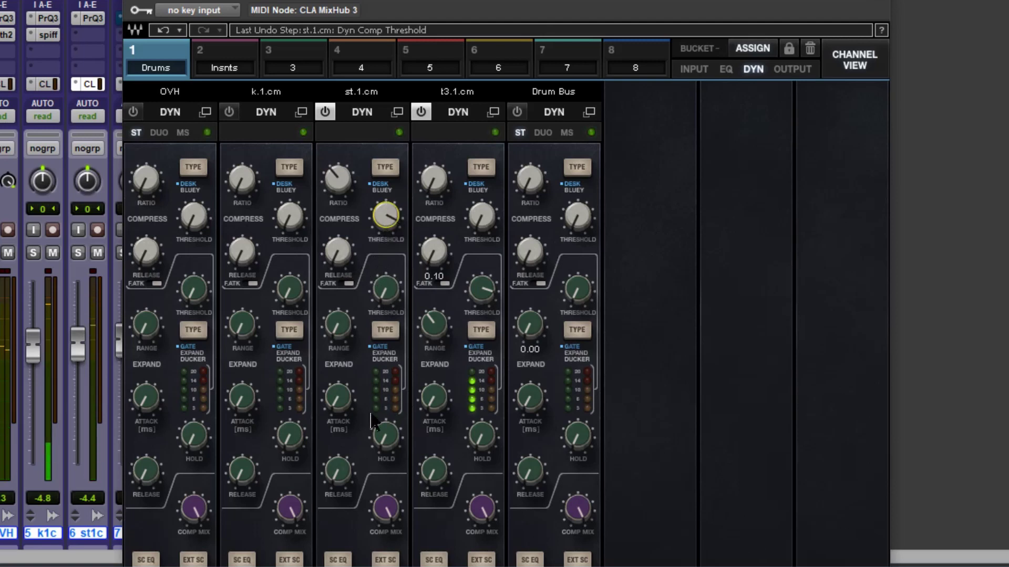
scroll(385, 216, down, 3)
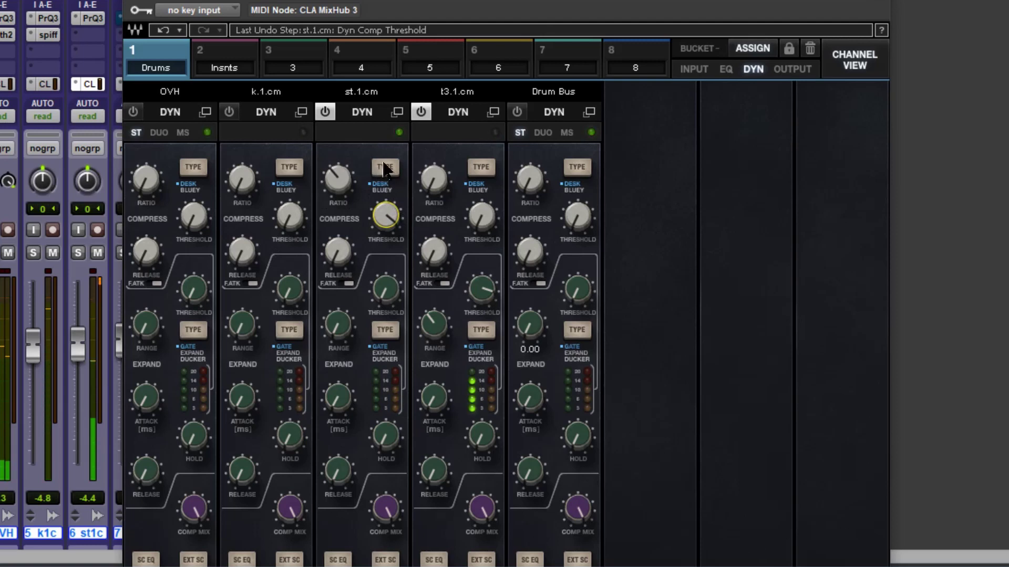
click(384, 168)
drag(386, 237, 384, 220)
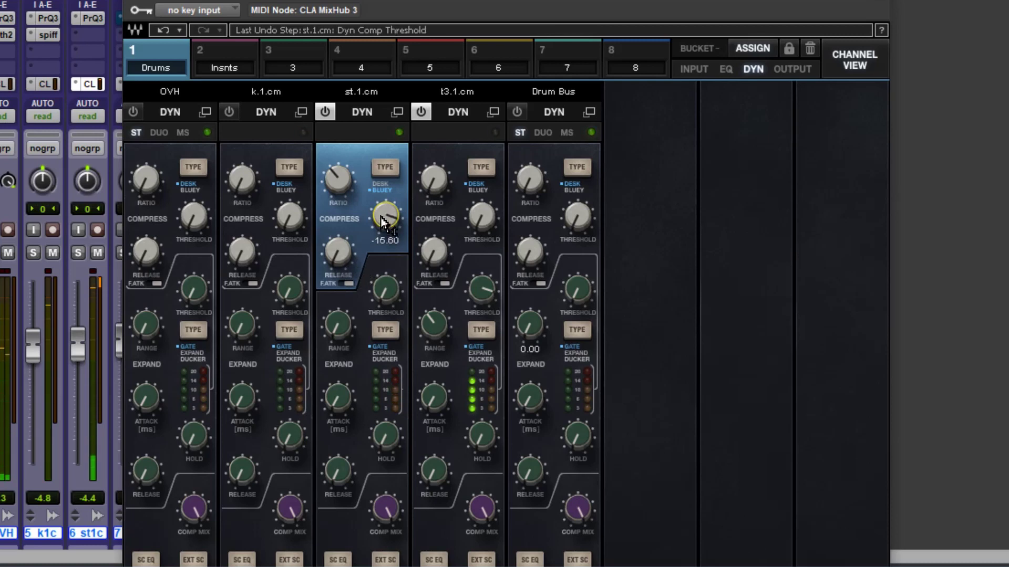
Step: Set the k.1.cm compressor type to Bluey with a ratio of about 2.6:1 and a lowered threshold
click(289, 167)
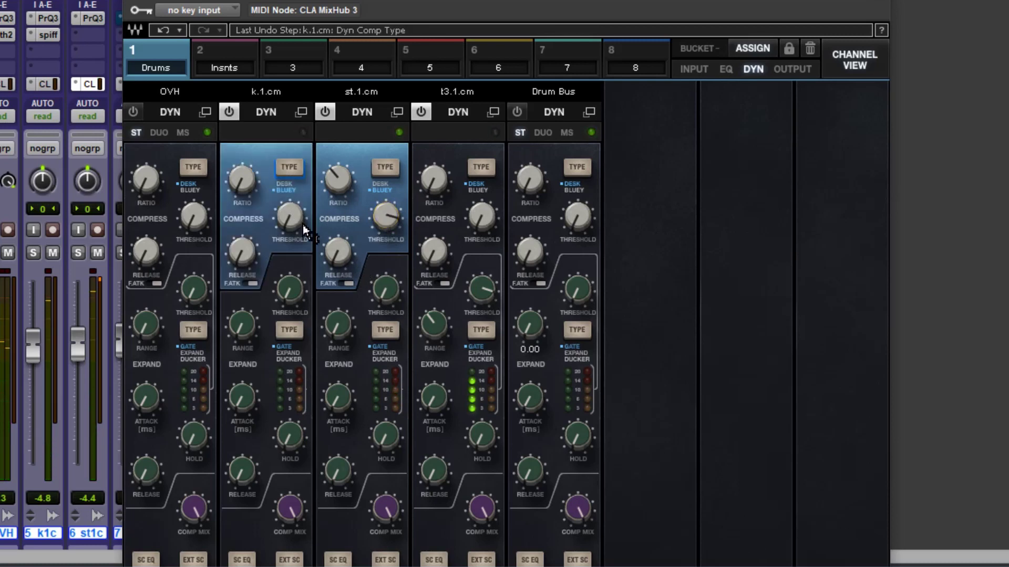
drag(292, 221, 248, 120)
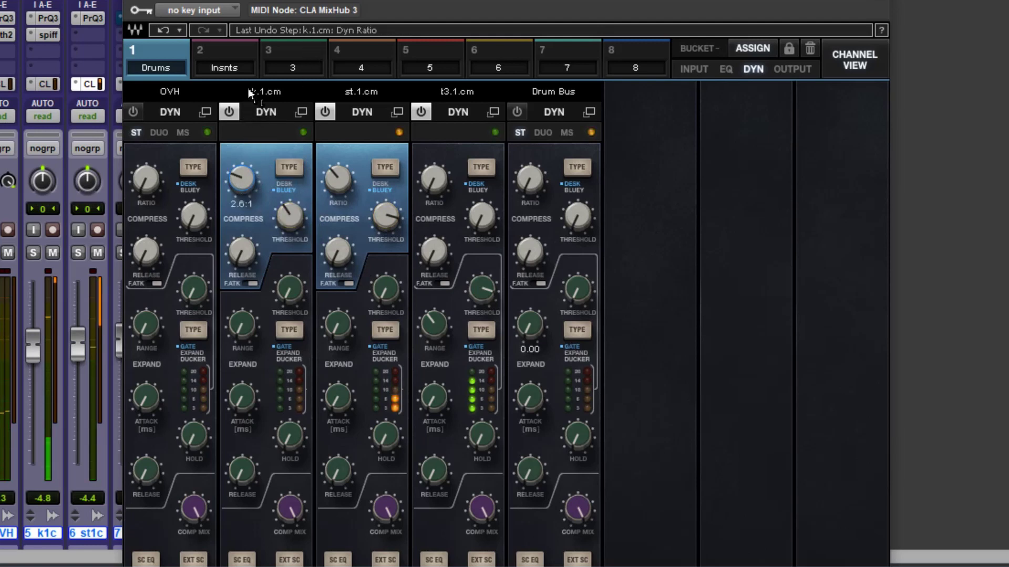
drag(288, 221, 304, 113)
Step: Enlarge the k.1.cm dynamics section to check its compressor threshold, and return to the Drums bucket
click(303, 112)
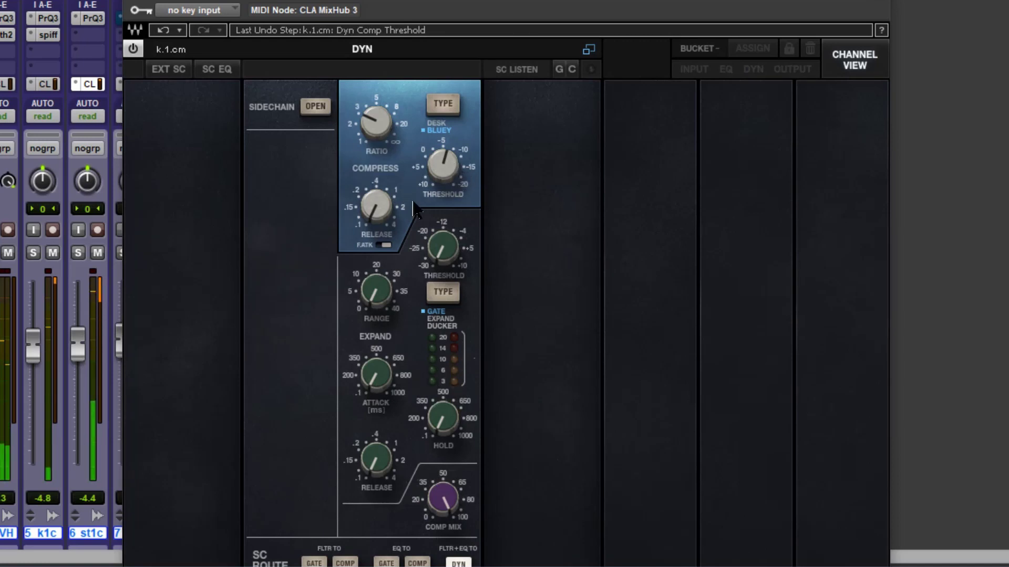
click(448, 157)
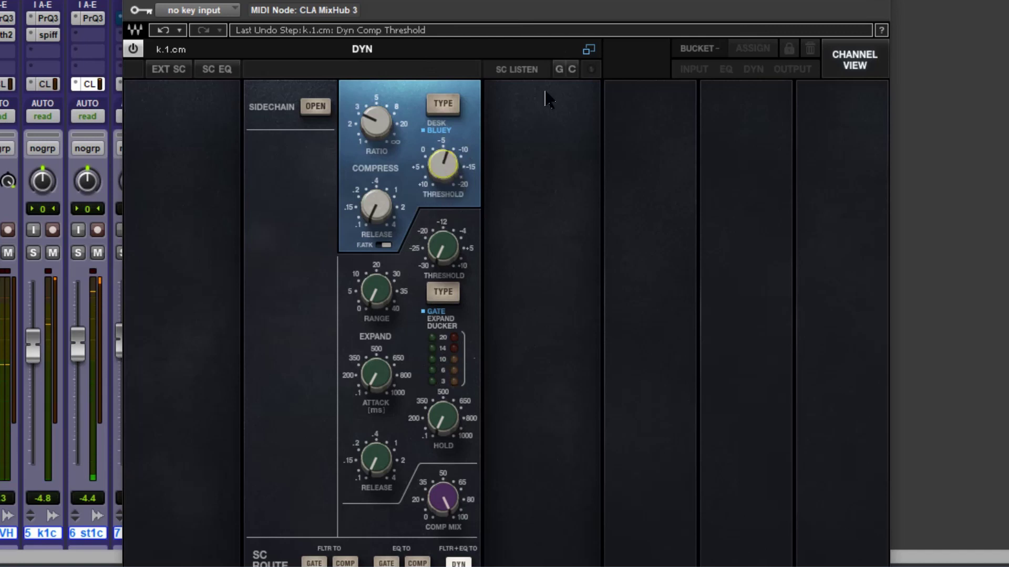
click(589, 50)
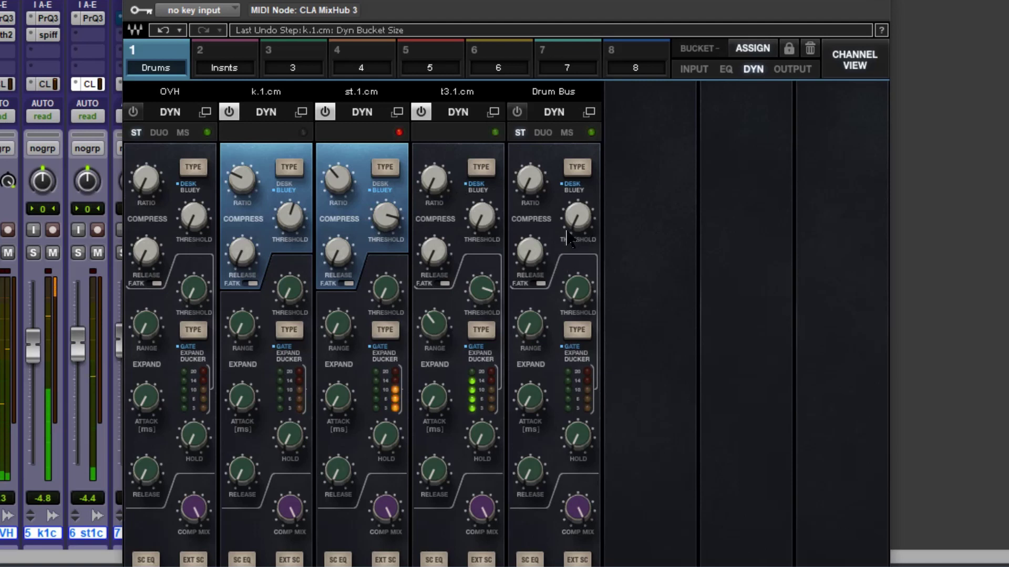
Step: Compress the Drum Bus with a raised ratio and a threshold of about -16.7, and ease the st.1.cm compressor threshold slightly
drag(581, 225, 580, 240)
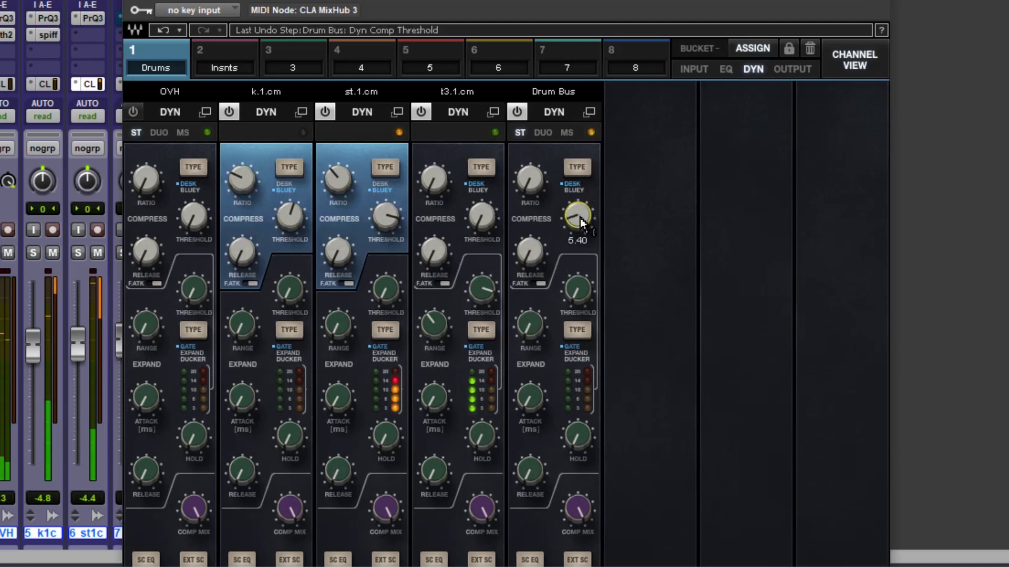
drag(534, 195, 534, 74)
drag(382, 213, 383, 231)
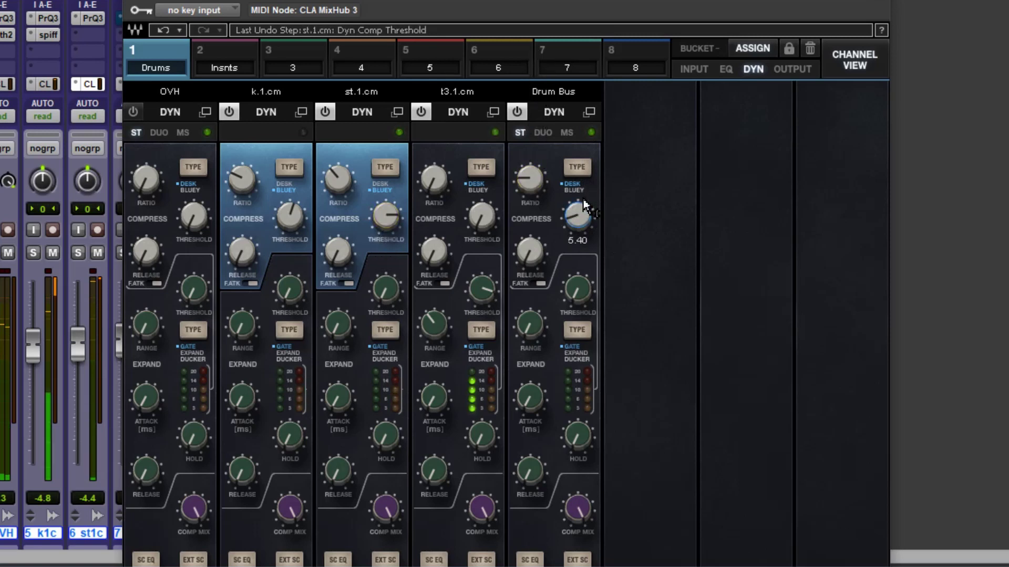
drag(578, 215, 578, 252)
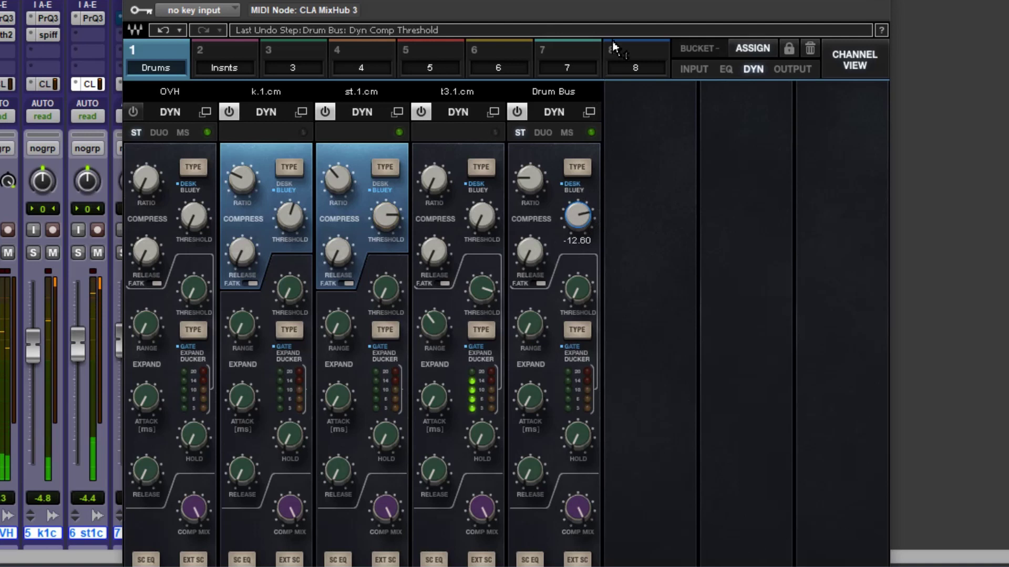
drag(579, 216, 574, 241)
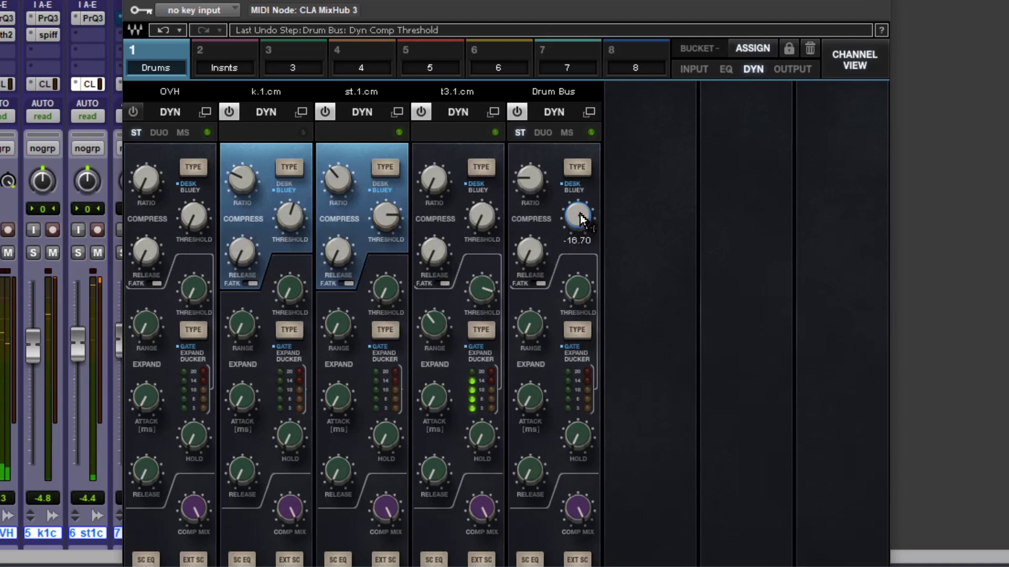
Step: Audition the Bluey compressor on the Drum Bus, return to Desk, and set a threshold of about -12.3 with a 2.1:1 ratio
click(576, 168)
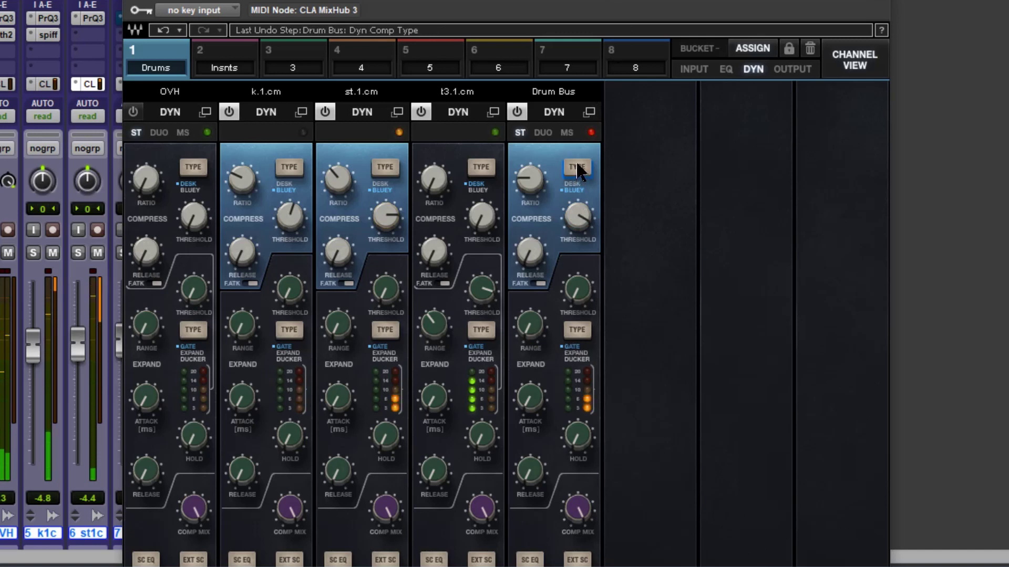
click(576, 167)
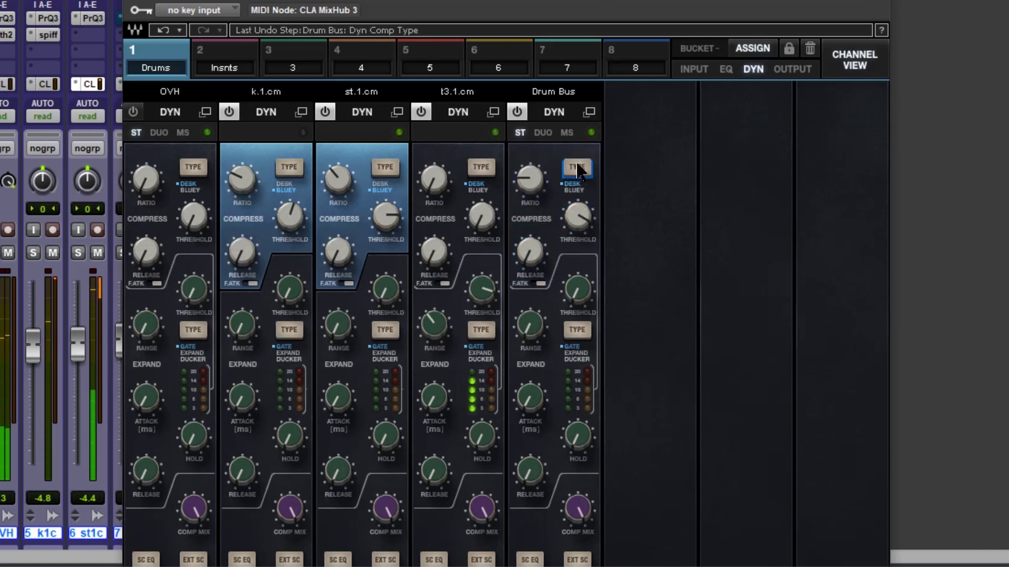
click(578, 218)
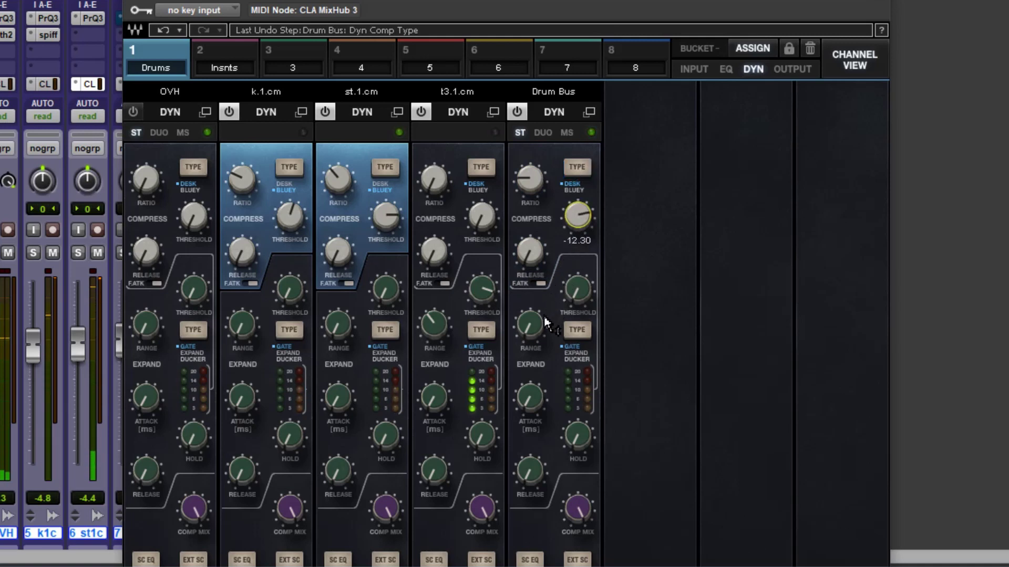
click(534, 175)
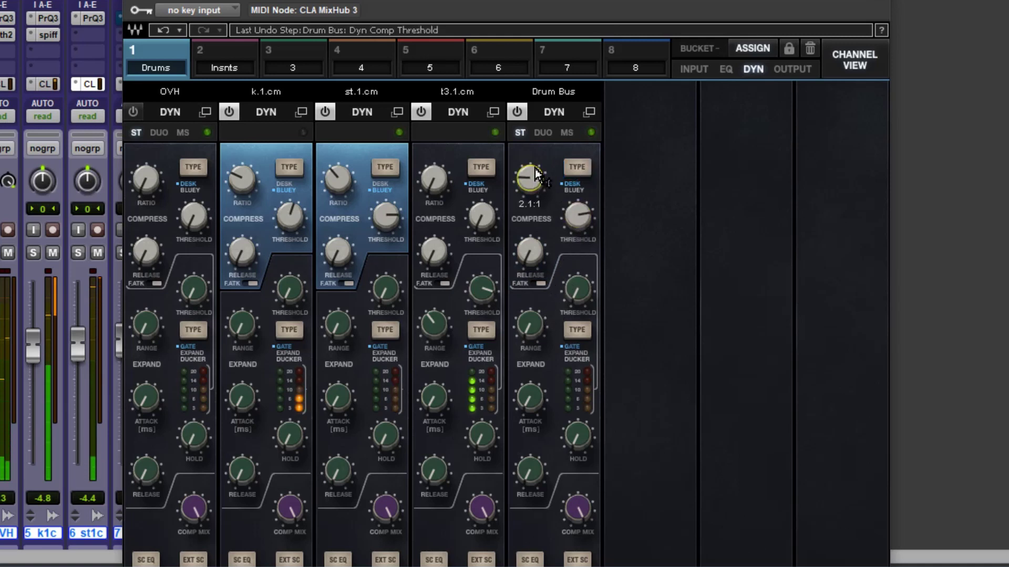
Step: Fine-tune the compressor thresholds of the Drum Bus, st.1.cm and k.1.cm channels in the Drums bucket
drag(580, 216, 568, 247)
mouse_move(582, 231)
drag(400, 218, 361, 279)
drag(273, 231, 277, 212)
Step: Compress Bass.cm in the Insnts bucket with the Bluey type, a ratio of about 2.8:1 and a threshold of about -12.7
click(233, 58)
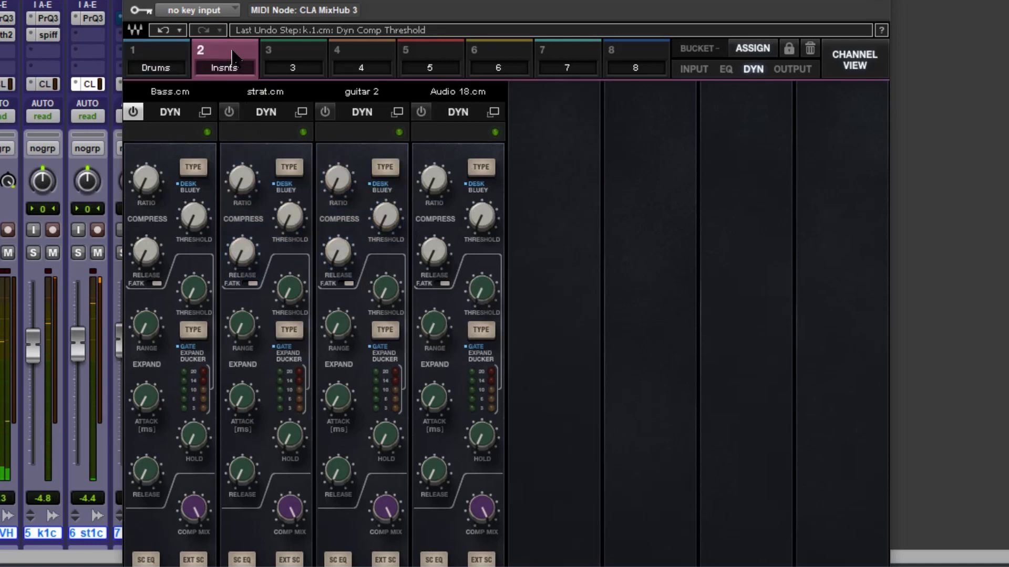
click(192, 167)
click(192, 217)
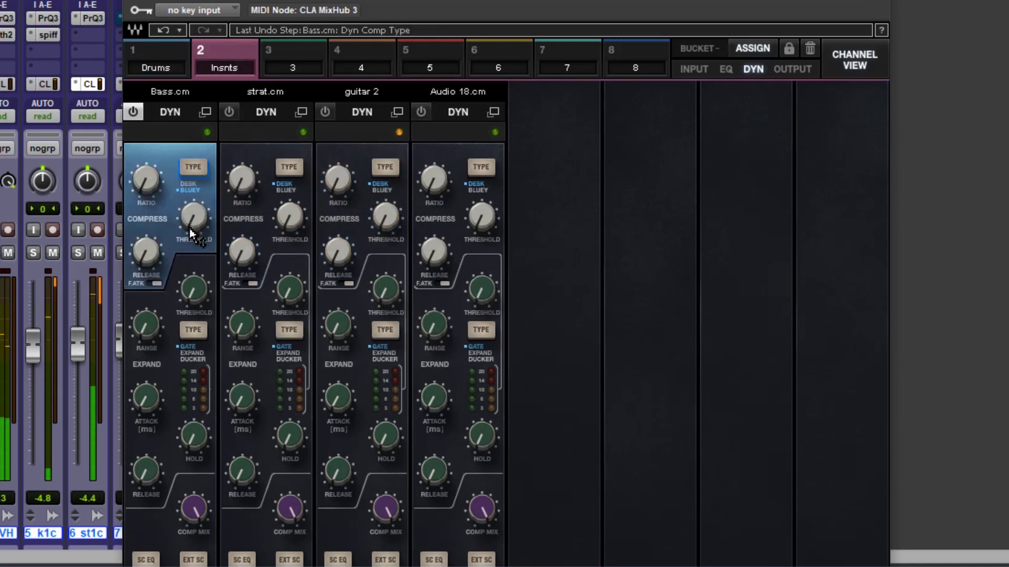
drag(192, 220, 192, 231)
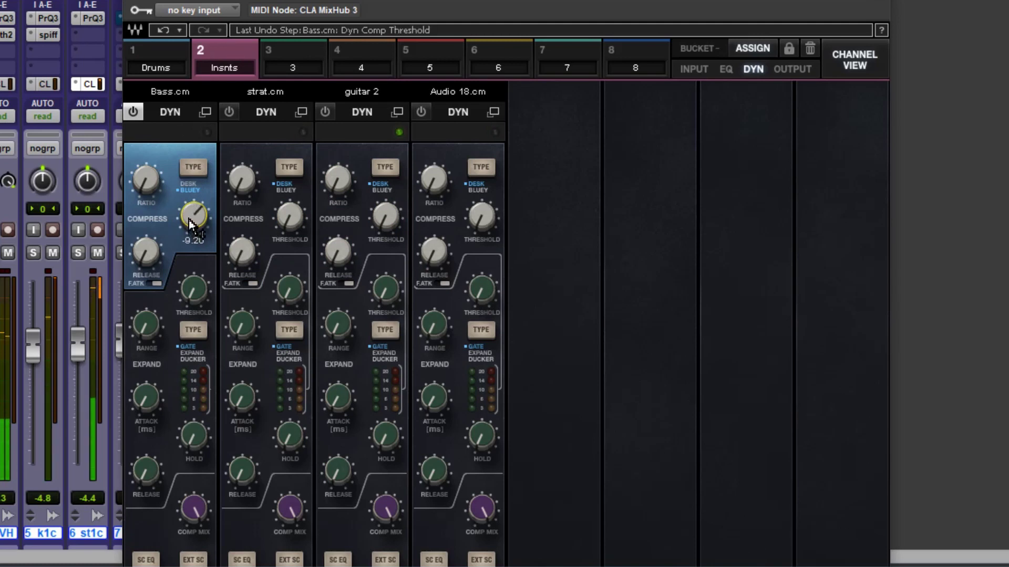
mouse_move(147, 185)
mouse_down()
mouse_move(157, 184)
mouse_move(152, 130)
mouse_move(136, 173)
mouse_up()
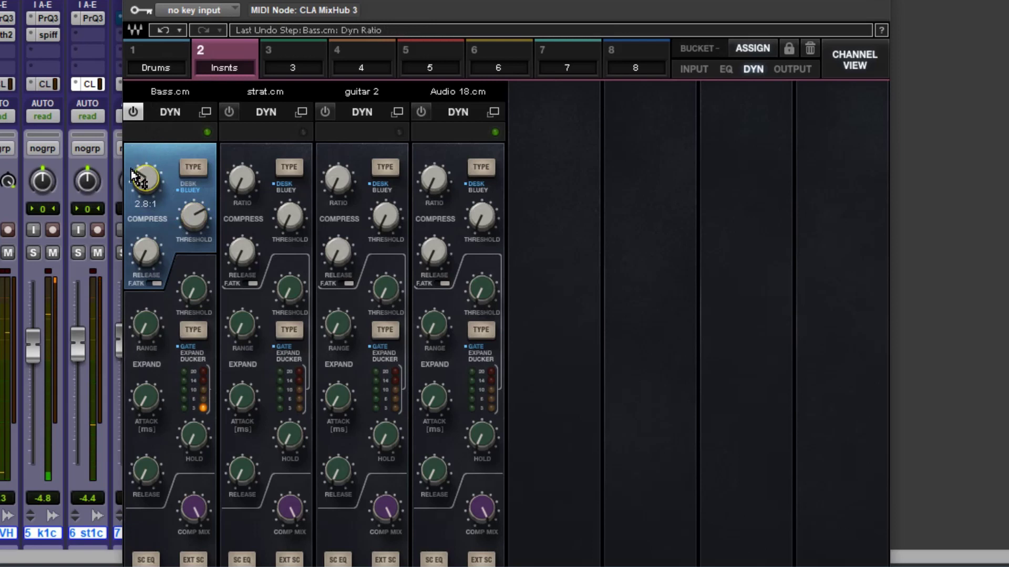
drag(199, 212, 200, 223)
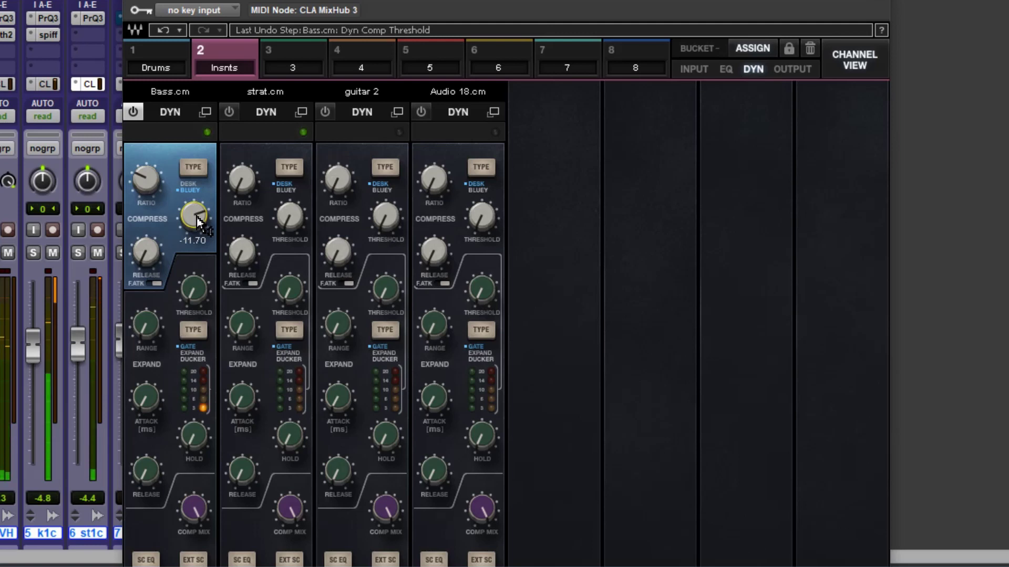
drag(195, 187, 196, 189)
scroll(194, 194, up, 5)
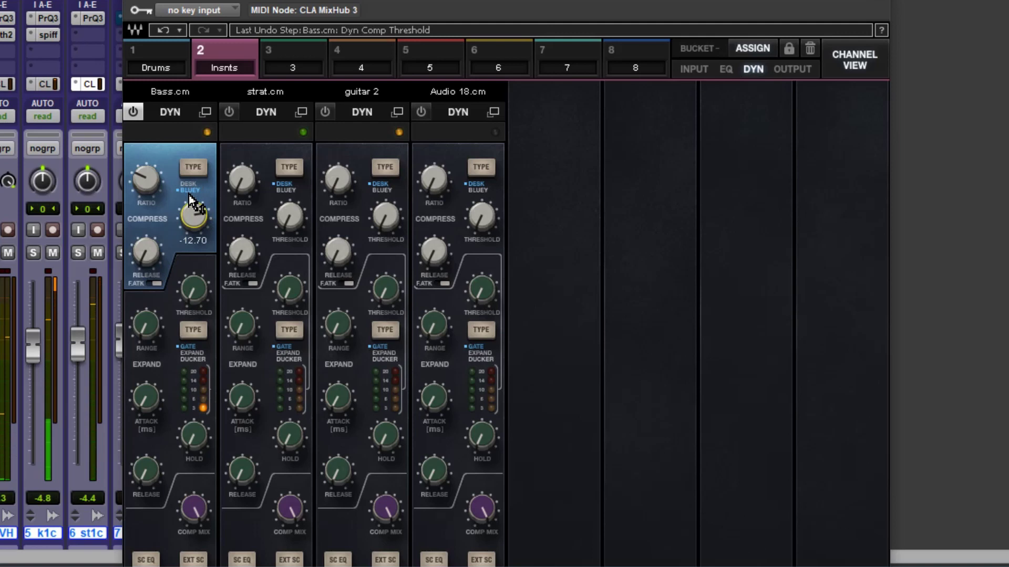
scroll(196, 180, down, 6)
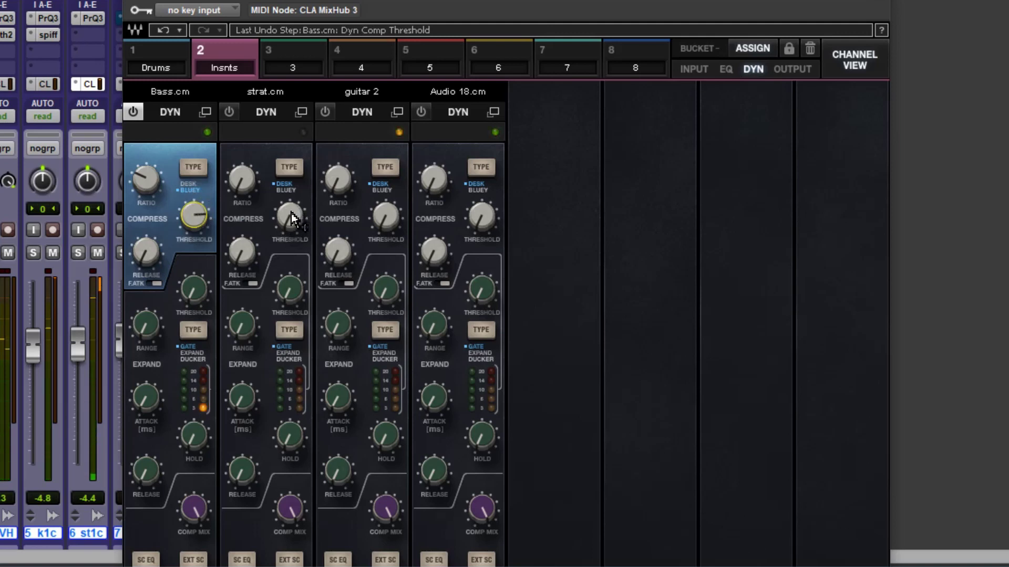
Step: Compress strat.cm, guitar 2 and Audio 18.cm with the Bluey type and lowered thresholds, raising the ratios on strat.cm and Audio 18.cm
scroll(291, 224, down, 10)
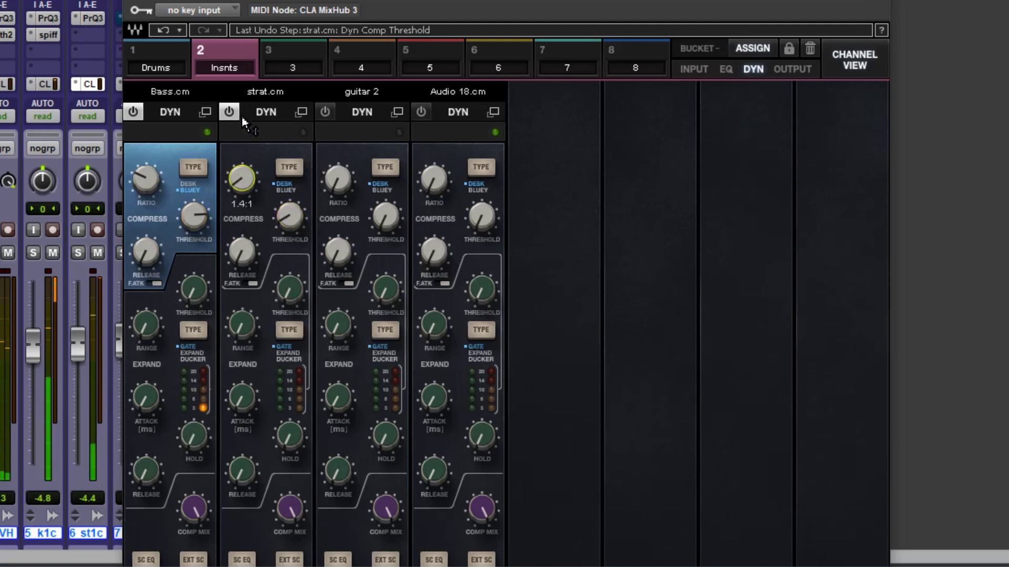
scroll(389, 216, up, 3)
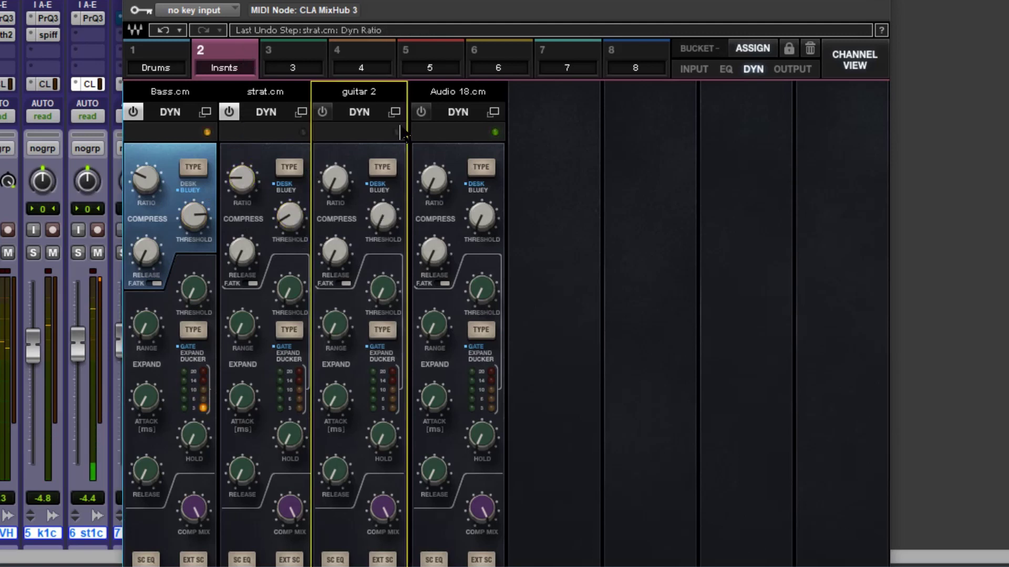
click(294, 167)
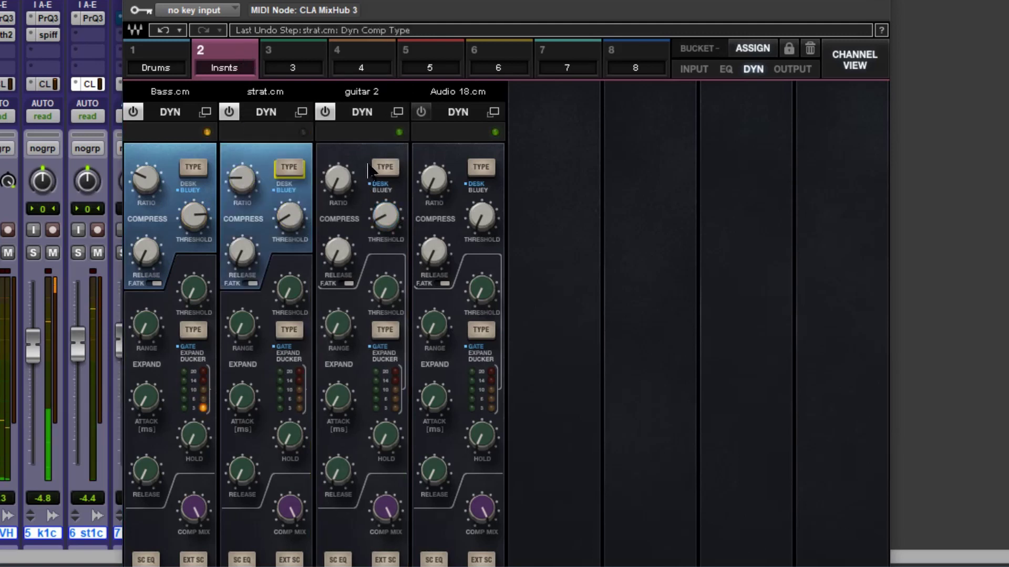
click(386, 167)
click(478, 168)
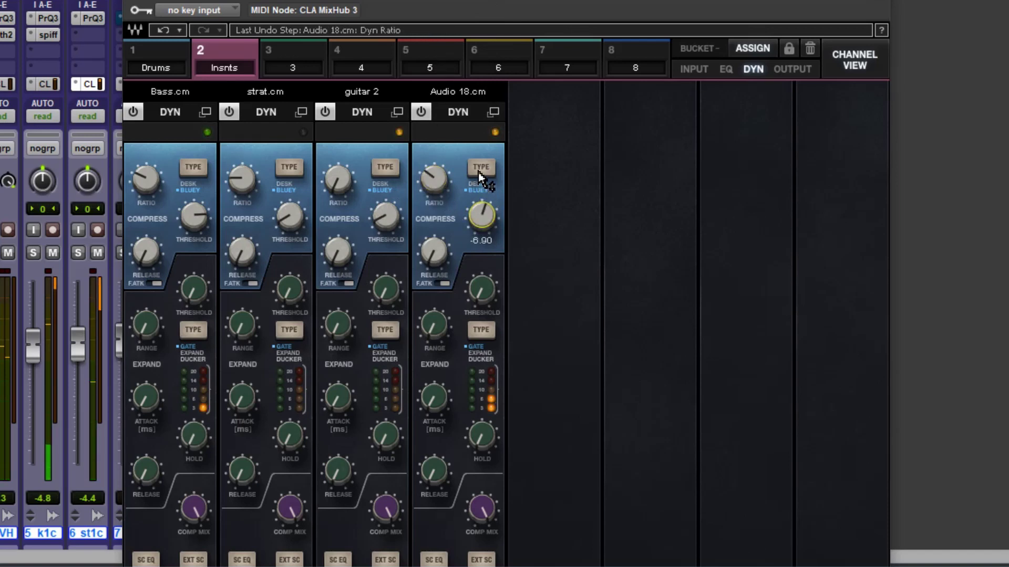
Step: Lower the guitar 2 and strat.cm compressor thresholds further, and set the Audio 18.cm threshold to about -8.3
mouse_move(385, 215)
mouse_down()
mouse_move(395, 169)
mouse_move(385, 216)
mouse_up()
drag(294, 218, 288, 169)
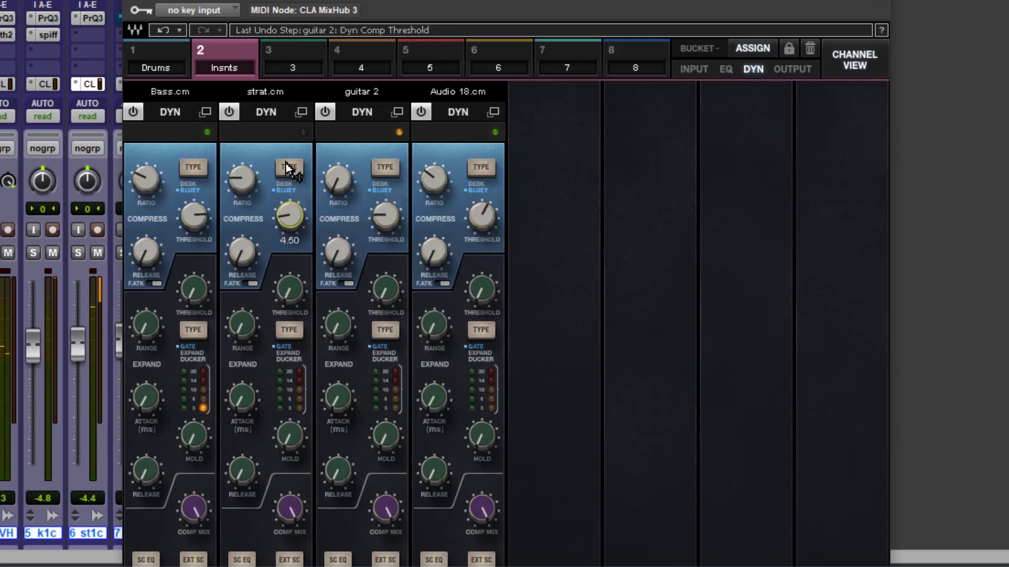
drag(480, 214, 484, 217)
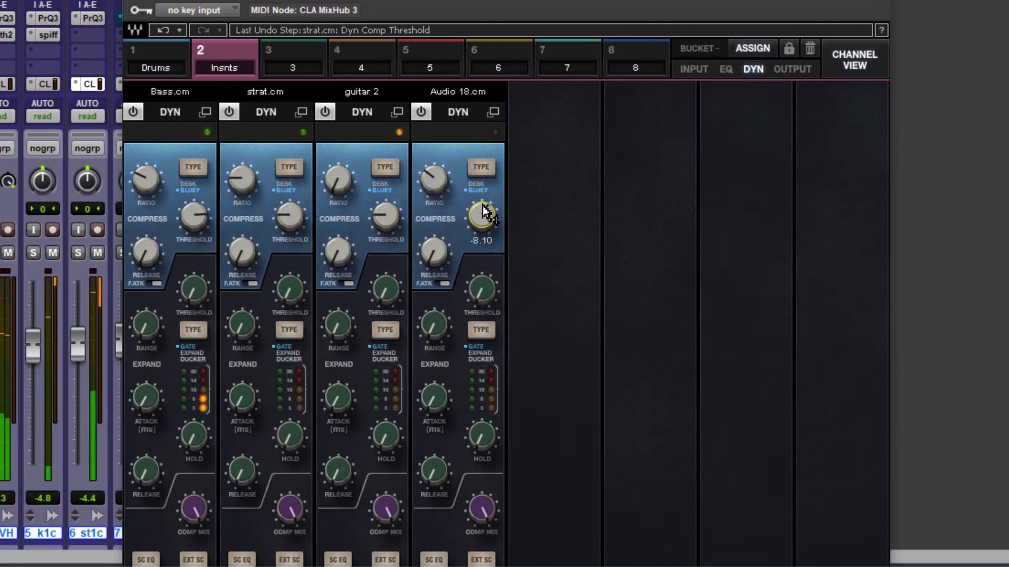
drag(483, 213, 482, 225)
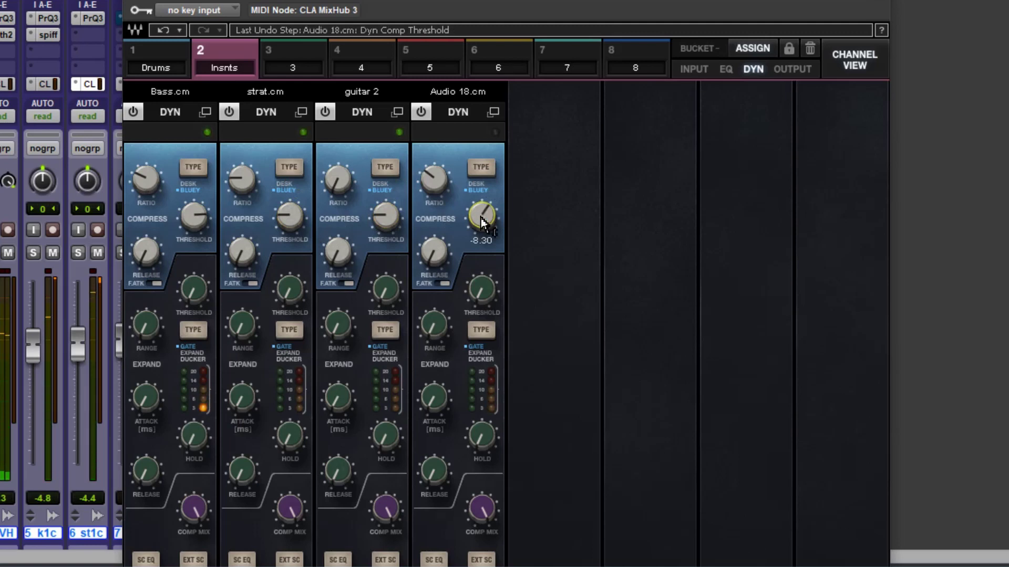
Step: Show the output section of the Drums bucket and lower the k.1.cm output level slightly below 0
click(794, 69)
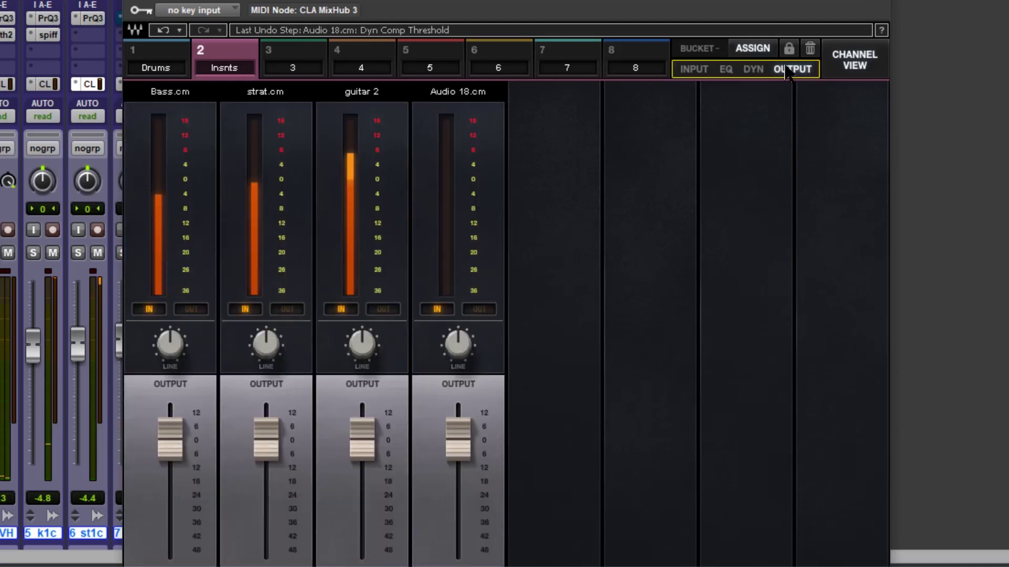
click(156, 67)
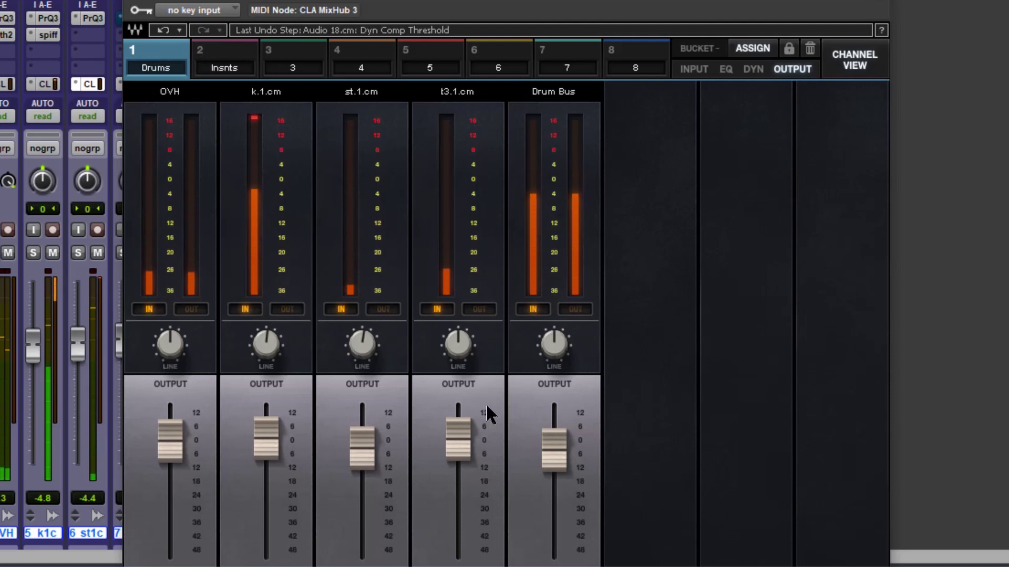
drag(260, 450, 279, 471)
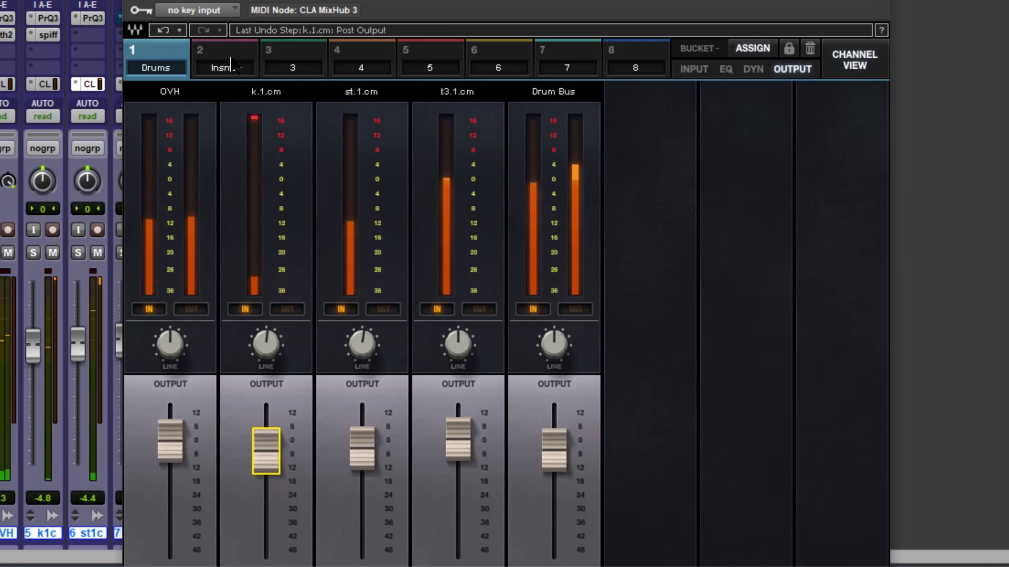
Step: Raise the Audio 18.cm output level slightly in the Insnts bucket and set the Bass.cm output to about 0.4
click(224, 67)
drag(457, 444, 462, 421)
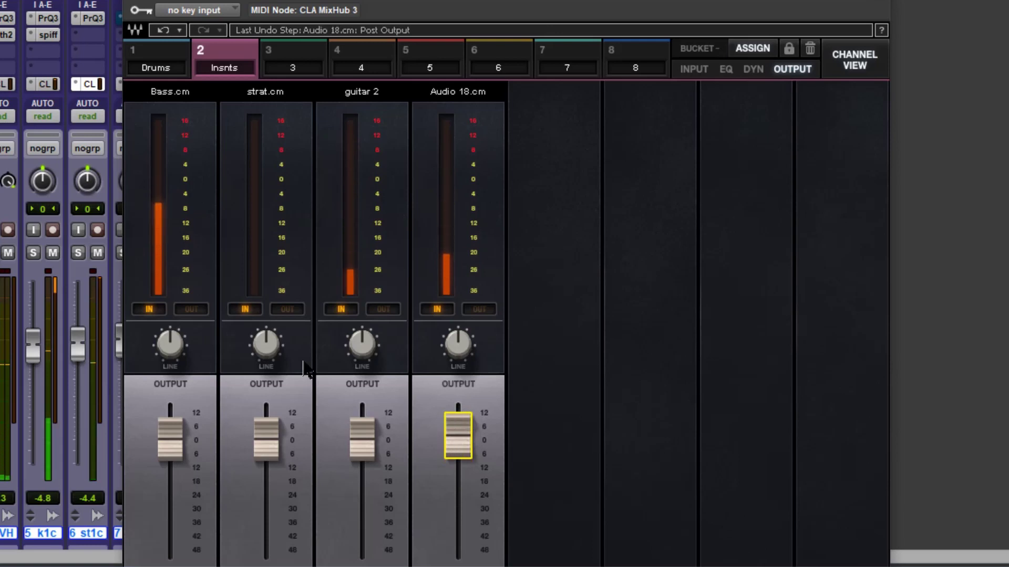
drag(169, 441, 169, 438)
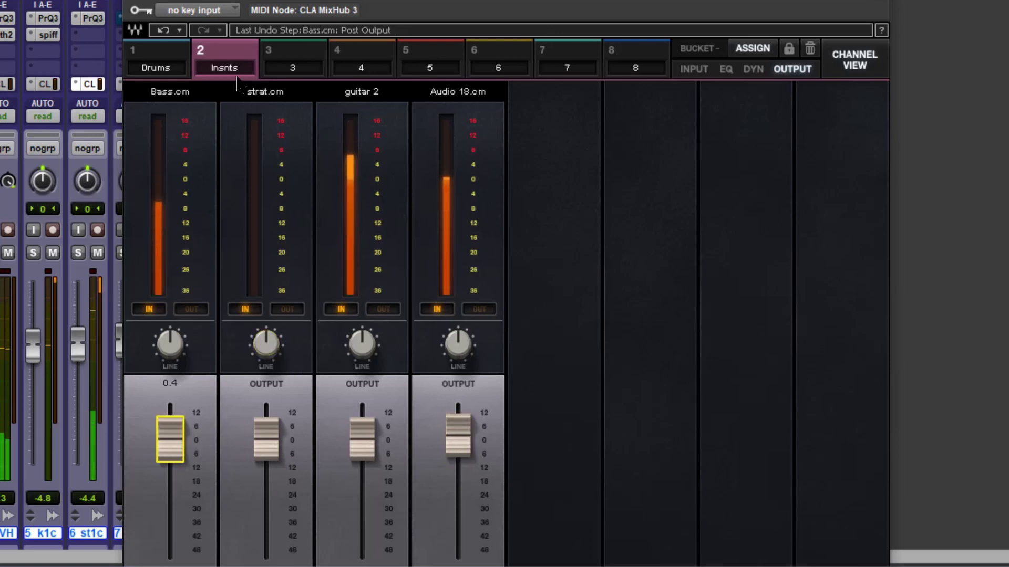
Step: Clear the peak indicator on the k.1.cm meter in the Drums bucket
click(167, 68)
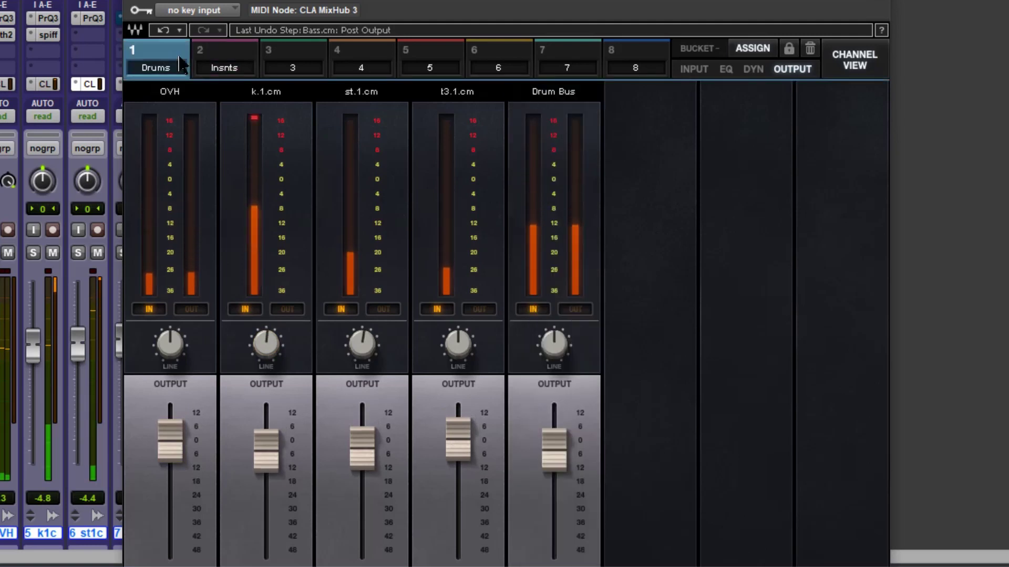
click(256, 126)
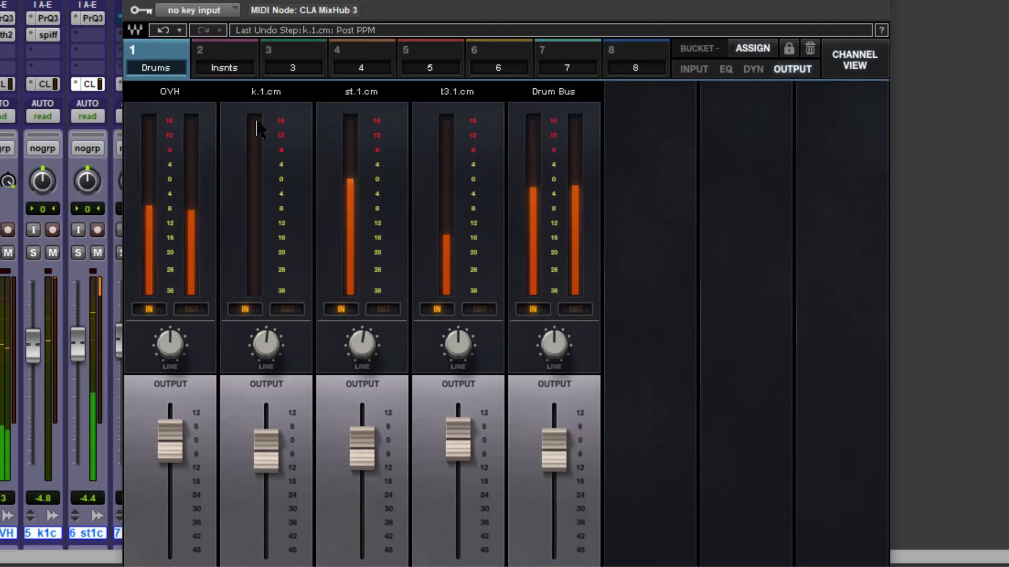